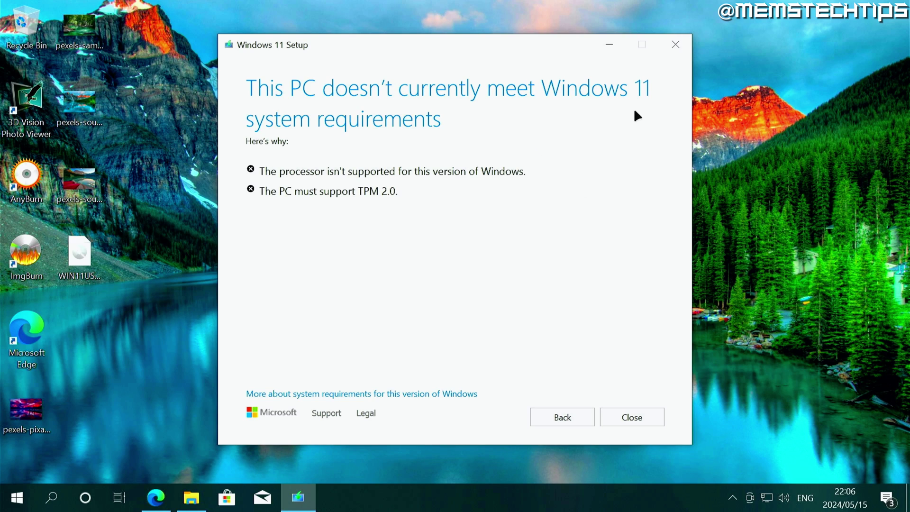
# - Close Windows 11 Setup after its failed requirements check and return to the Edge search results
pyautogui.click(675, 44)
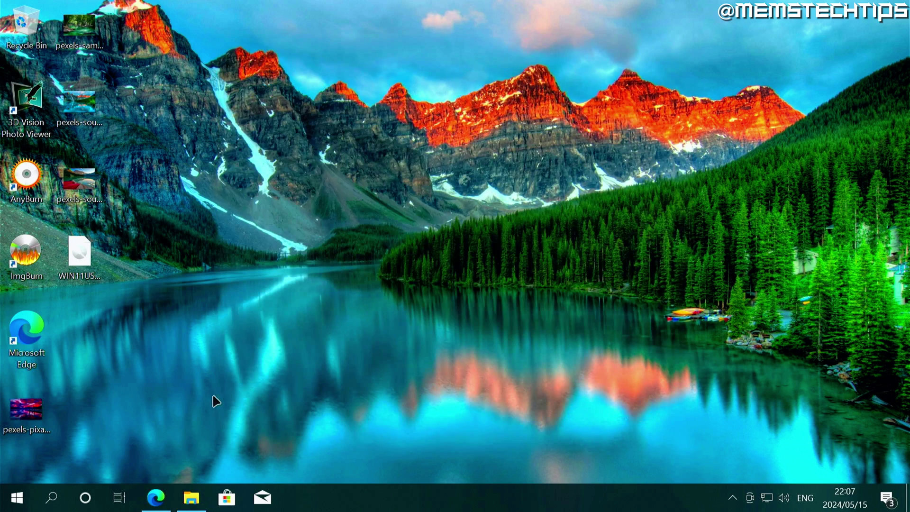
pyautogui.click(155, 498)
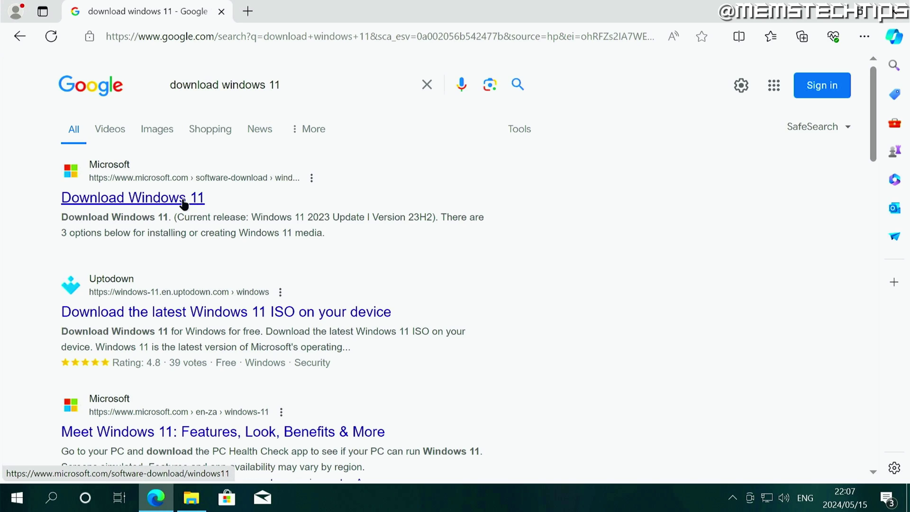
# - On Microsoft's Download Windows 11 page, request the multi-edition x64 ISO and open the language list
pyautogui.click(162, 199)
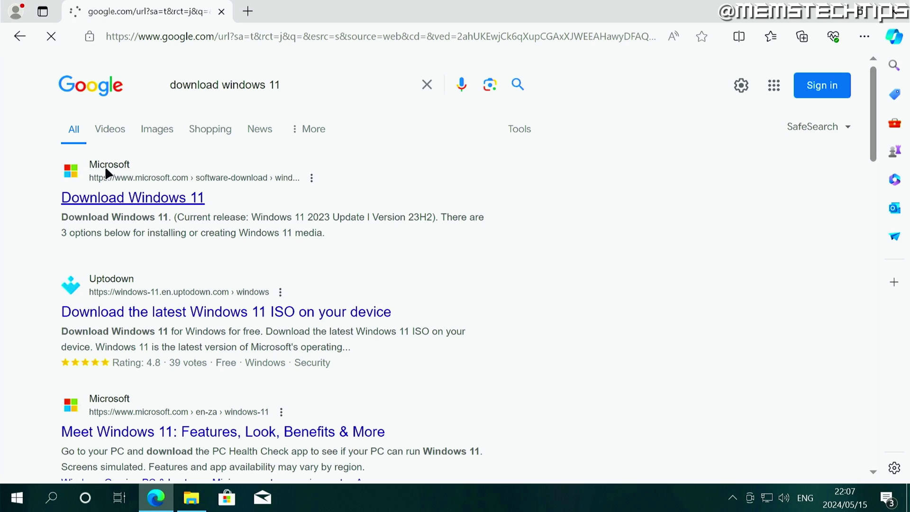
pyautogui.scroll(-5, 365, 385)
pyautogui.scroll(-6, 337, 365)
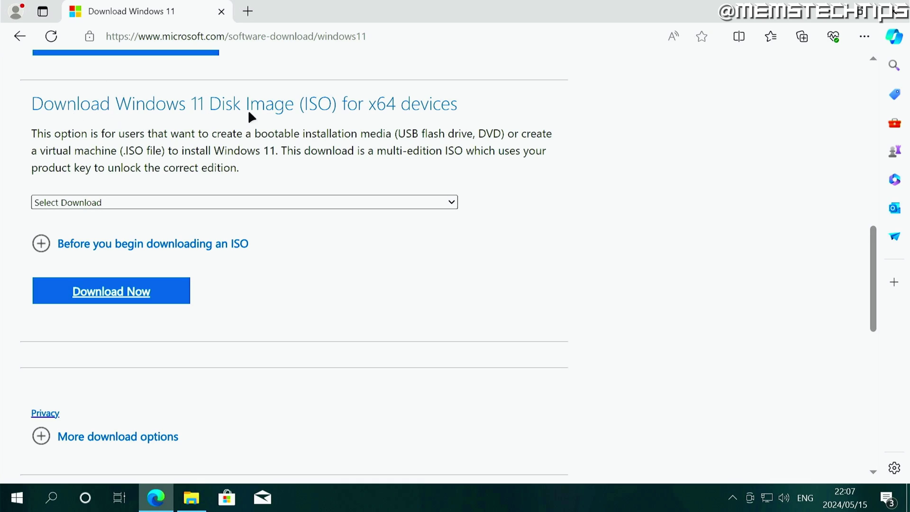
pyautogui.click(369, 201)
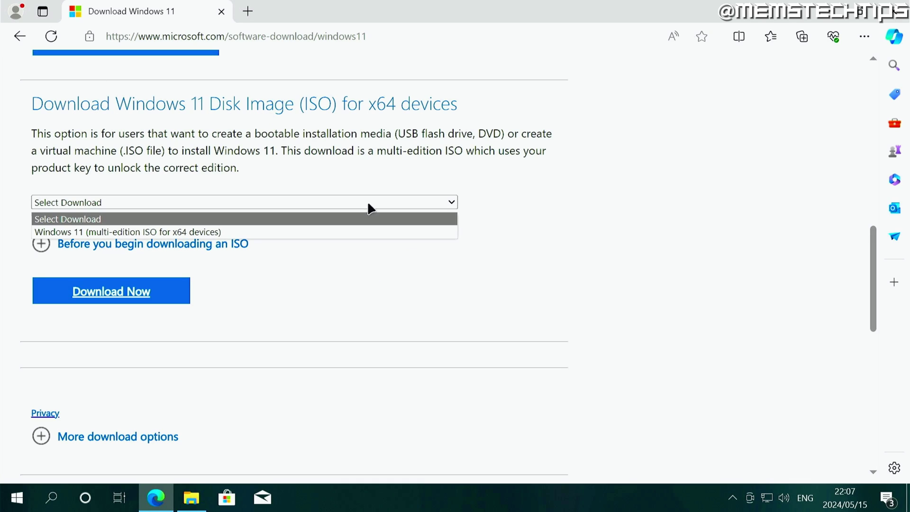
pyautogui.click(95, 232)
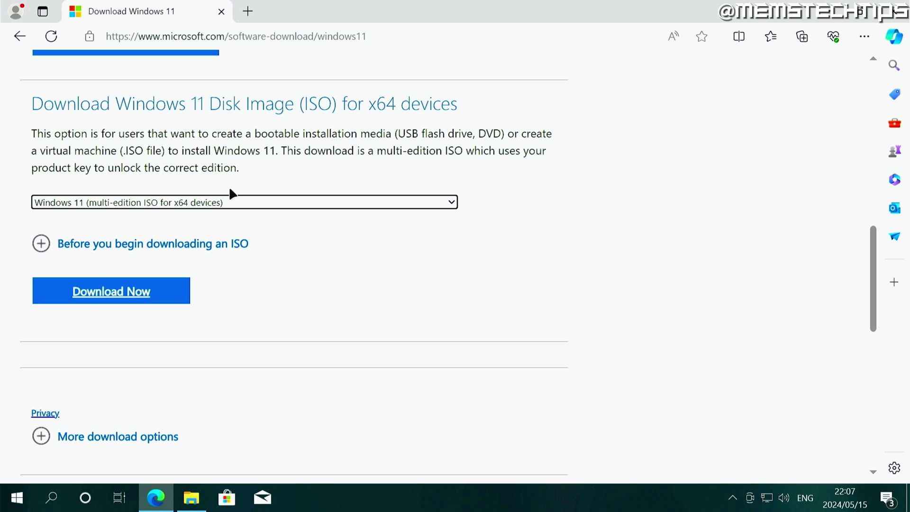
pyautogui.click(143, 292)
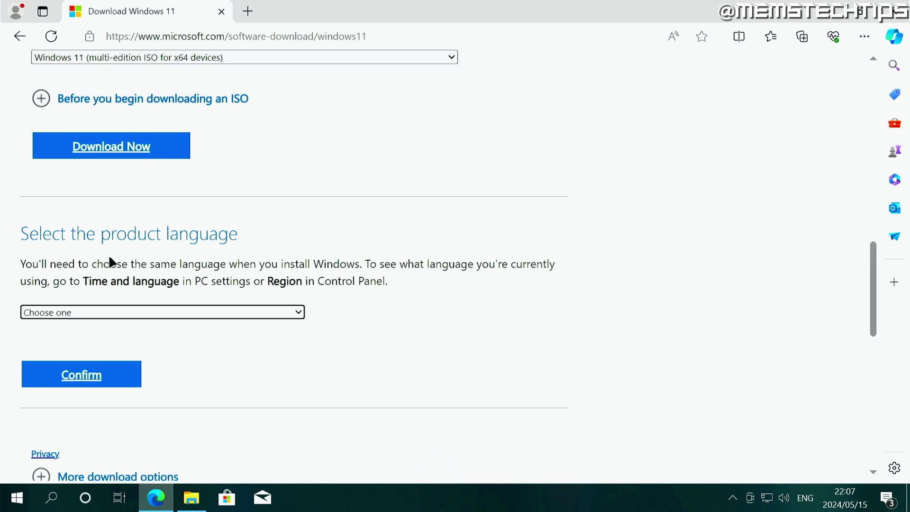
pyautogui.click(170, 312)
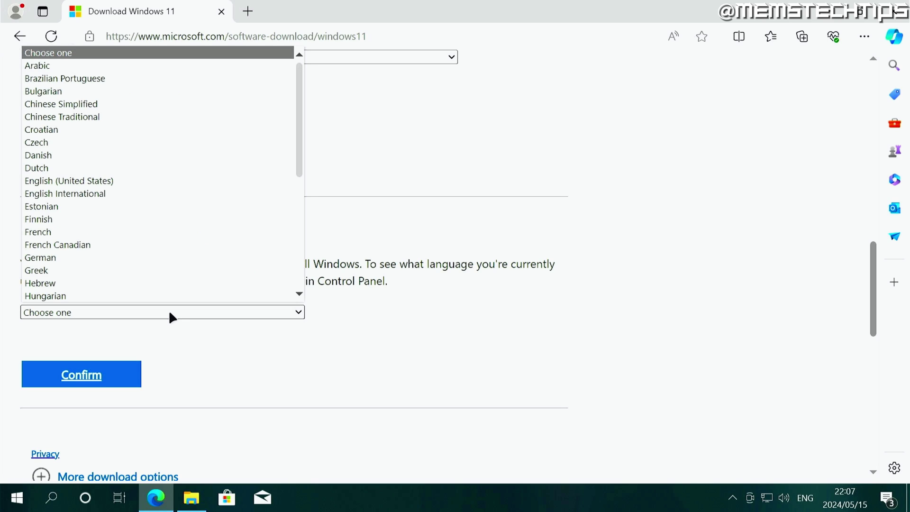
# - Run get-winsystemlocale in an admin PowerShell, confirming the locale is en-US, English (United States)
pyautogui.click(32, 496)
pyautogui.rightClick(33, 497)
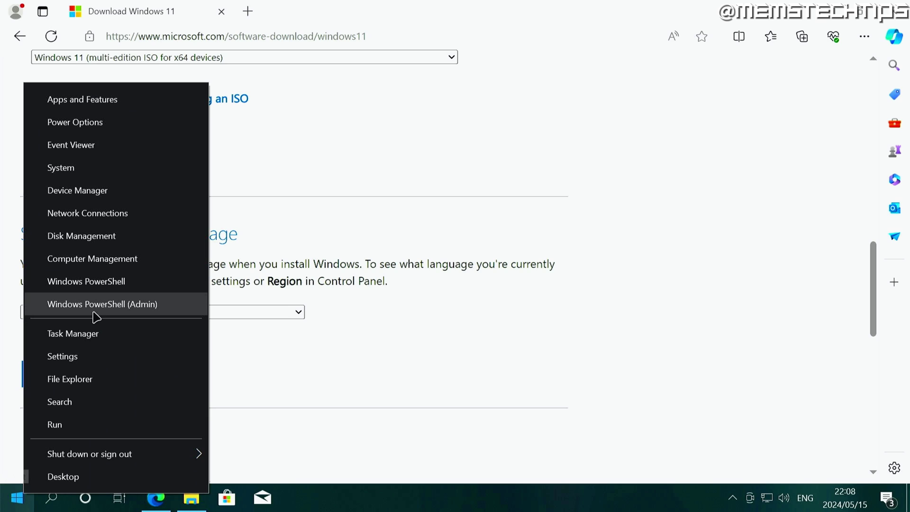
pyautogui.click(124, 306)
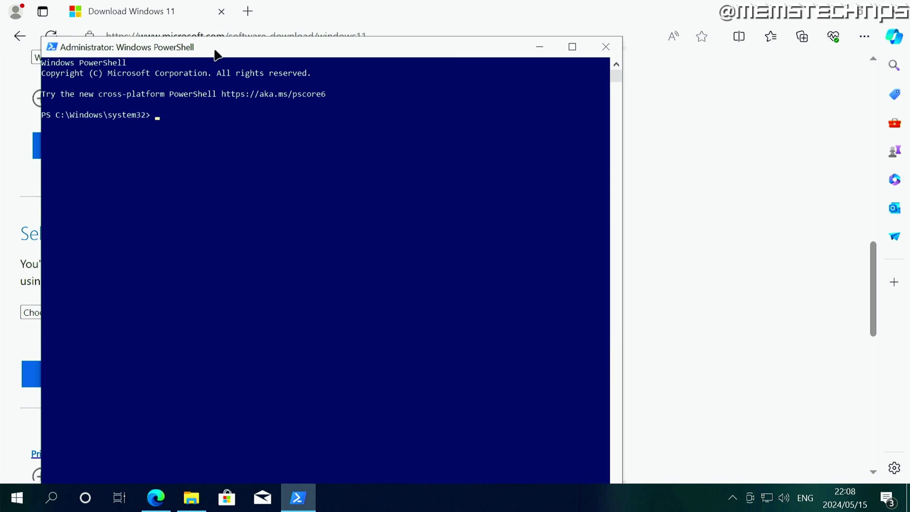
pyautogui.moveTo(214, 50); pyautogui.dragTo(358, 92)
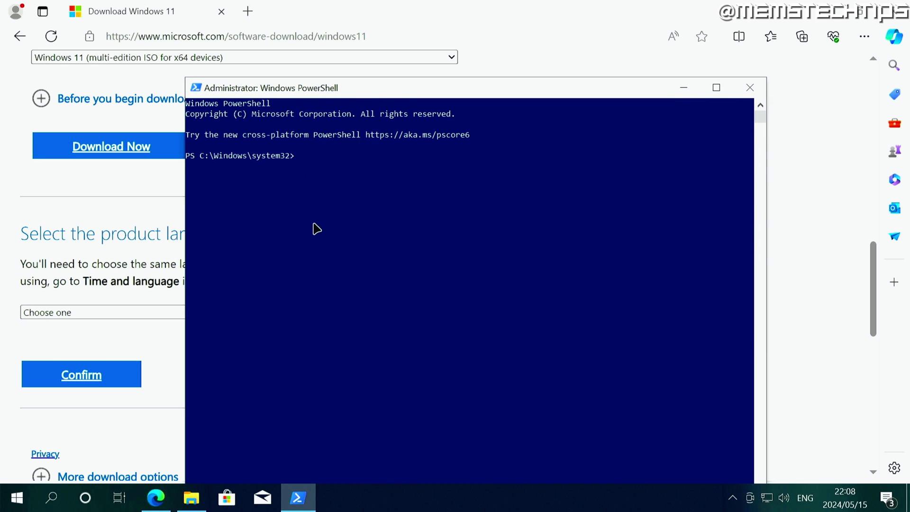
pyautogui.write('get-winsystemlocale')
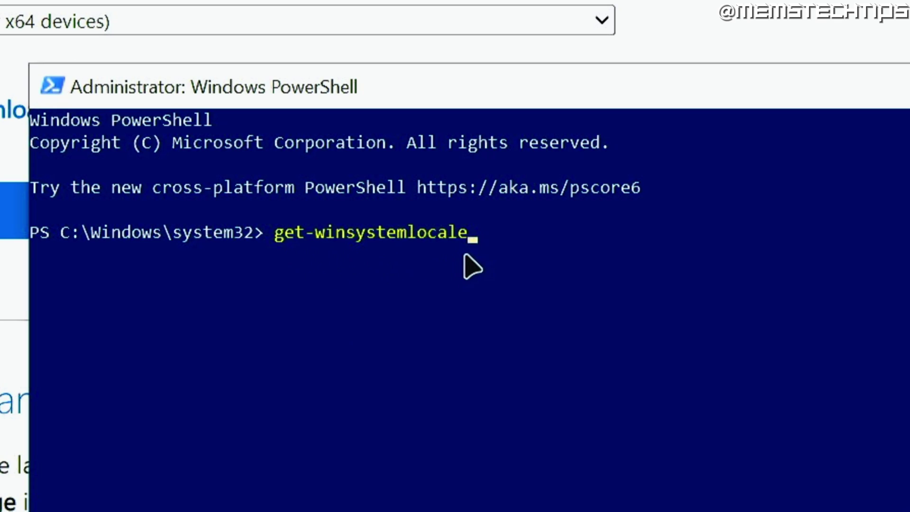
pyautogui.press('Return')
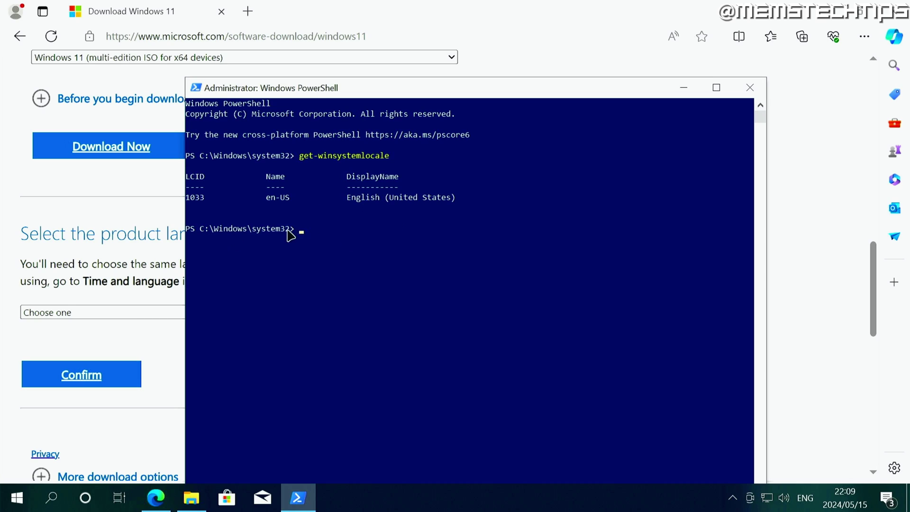
# - Choose English (United States), confirm it, and download the 64-bit Windows 11 ISO
pyautogui.click(122, 250)
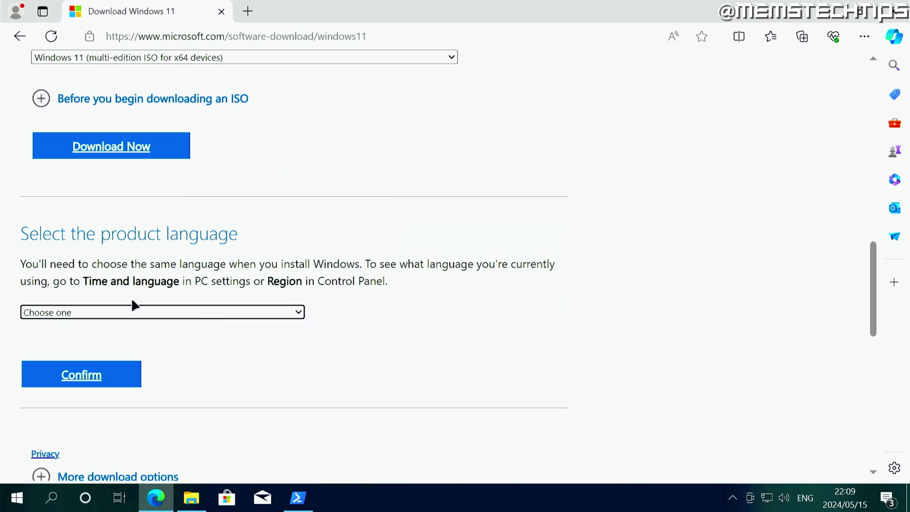
pyautogui.click(123, 312)
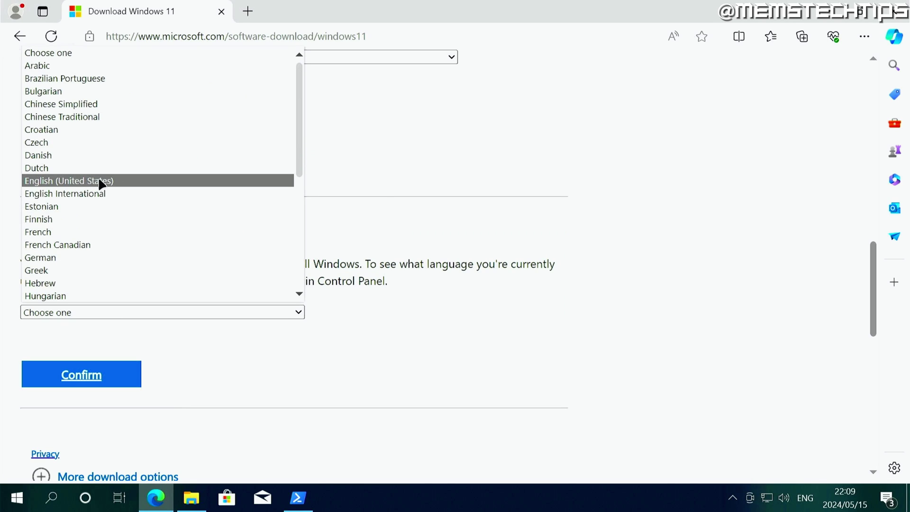
pyautogui.click(298, 498)
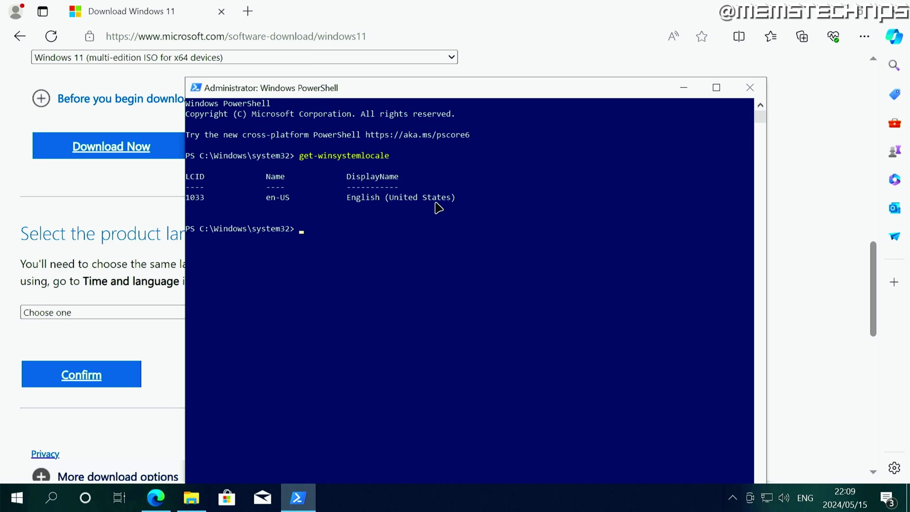
pyautogui.click(137, 312)
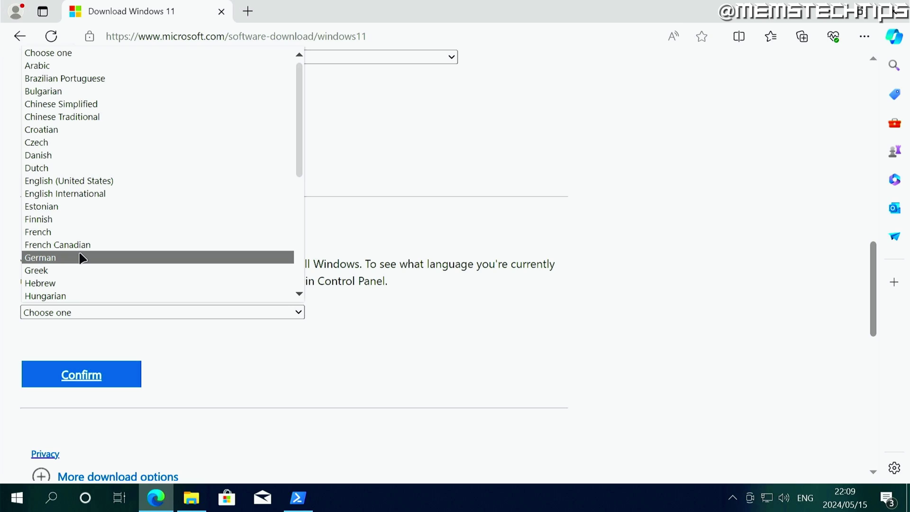
pyautogui.click(143, 181)
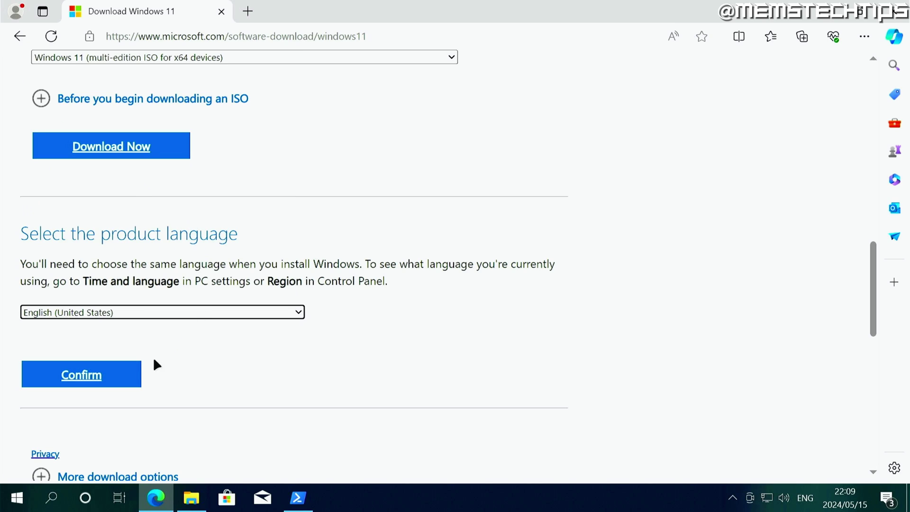
pyautogui.click(105, 380)
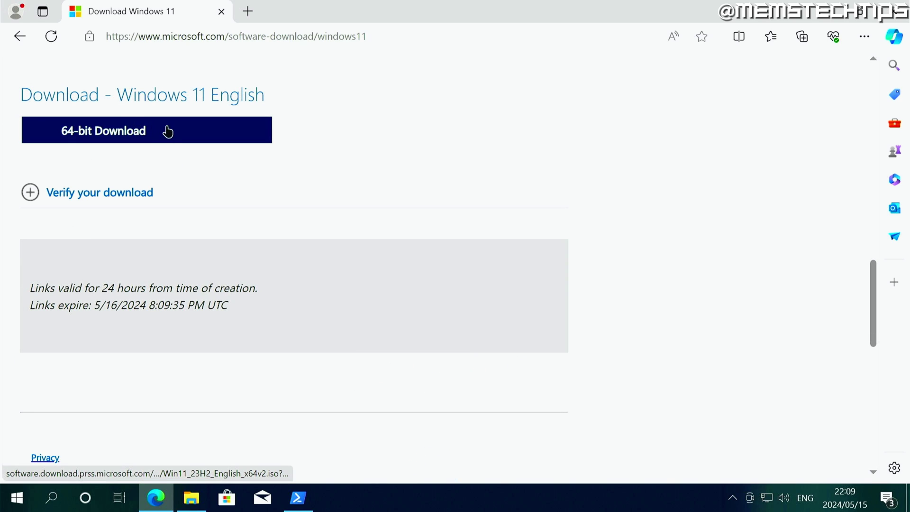
pyautogui.click(166, 135)
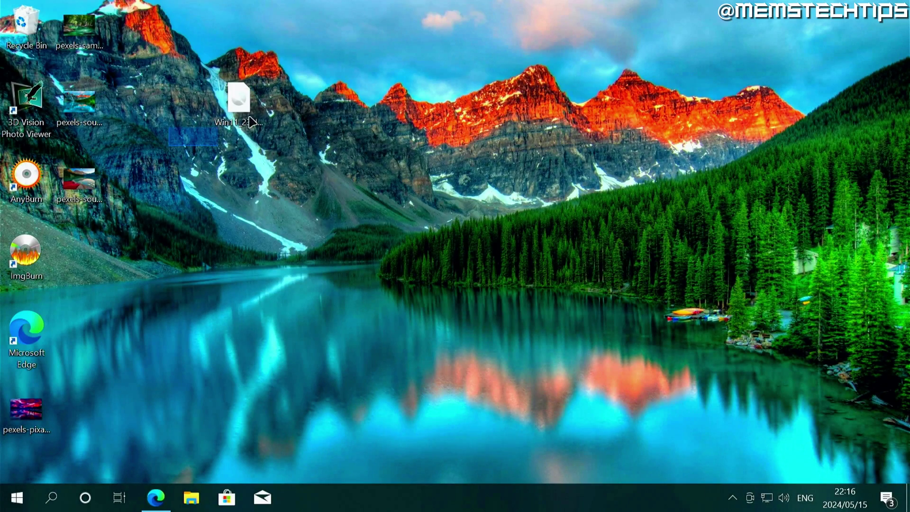
# - Download the 64-bit x64 7-Zip installer from 7-zip.org in Edge
pyautogui.click(239, 102)
pyautogui.moveTo(240, 102)
pyautogui.mouseDown()
pyautogui.moveTo(264, 120)
pyautogui.moveTo(233, 105)
pyautogui.moveTo(240, 101)
pyautogui.mouseUp()
pyautogui.click(156, 497)
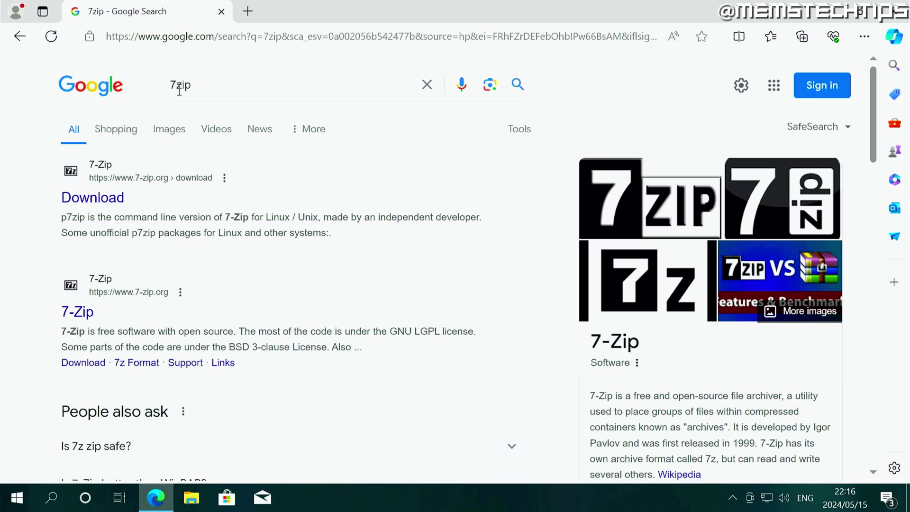
pyautogui.click(116, 198)
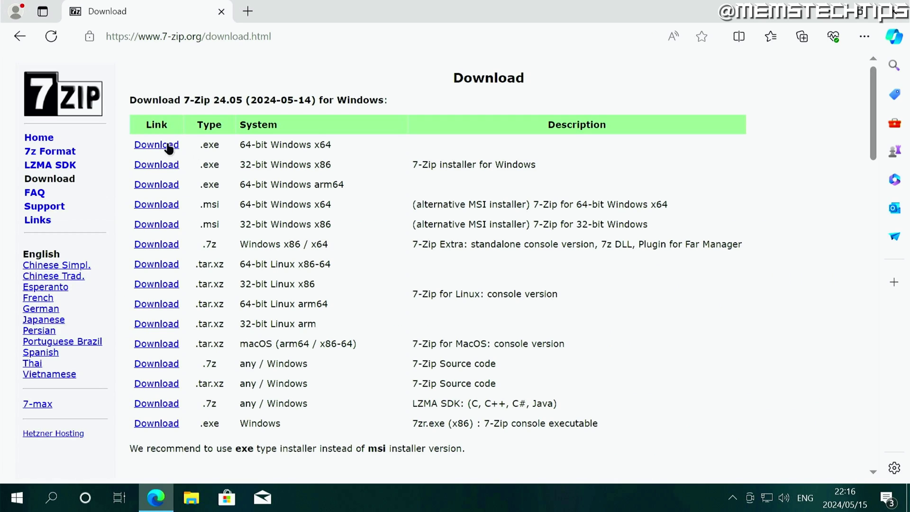
pyautogui.click(161, 146)
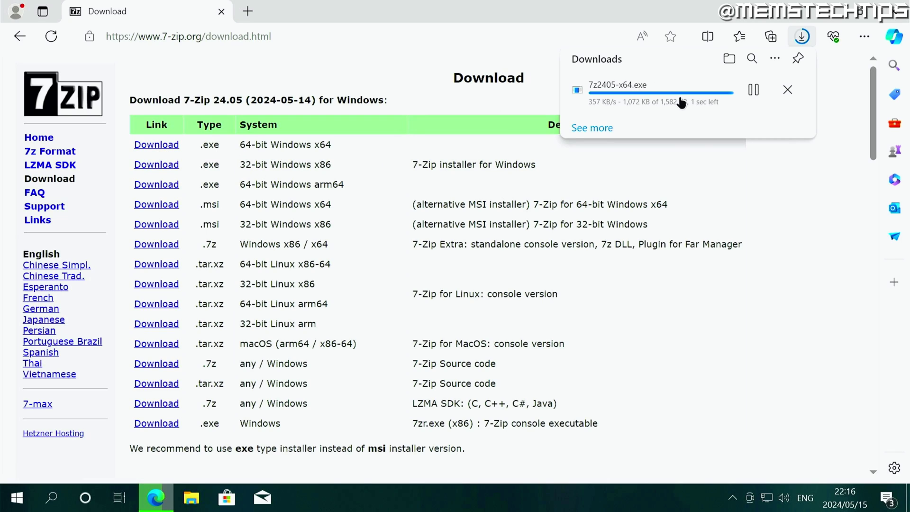
# - Run the 7-Zip 24.05 installer past SmartScreen and install it to the default folder
pyautogui.click(607, 97)
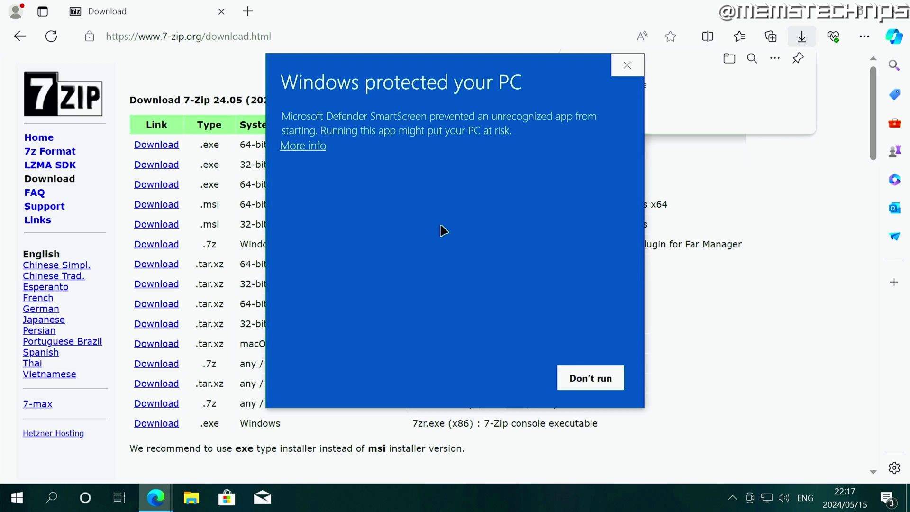
pyautogui.click(313, 150)
pyautogui.click(505, 379)
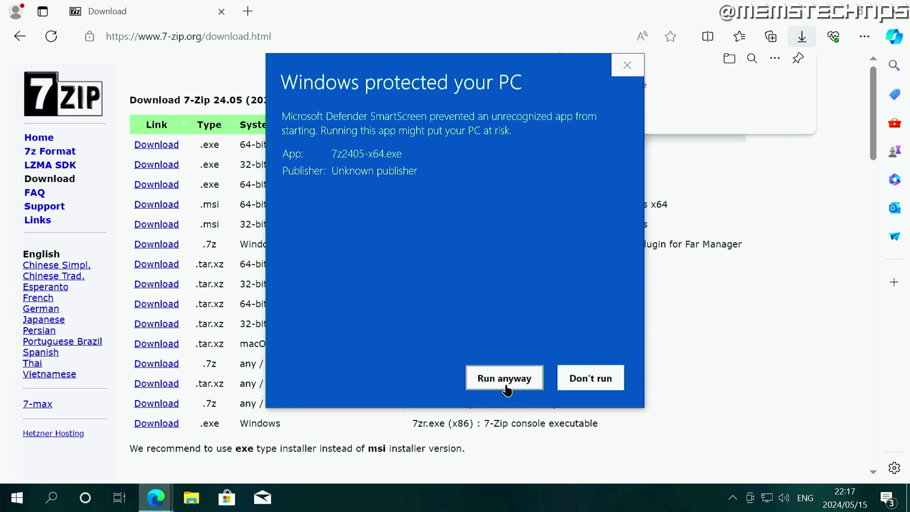
pyautogui.click(467, 298)
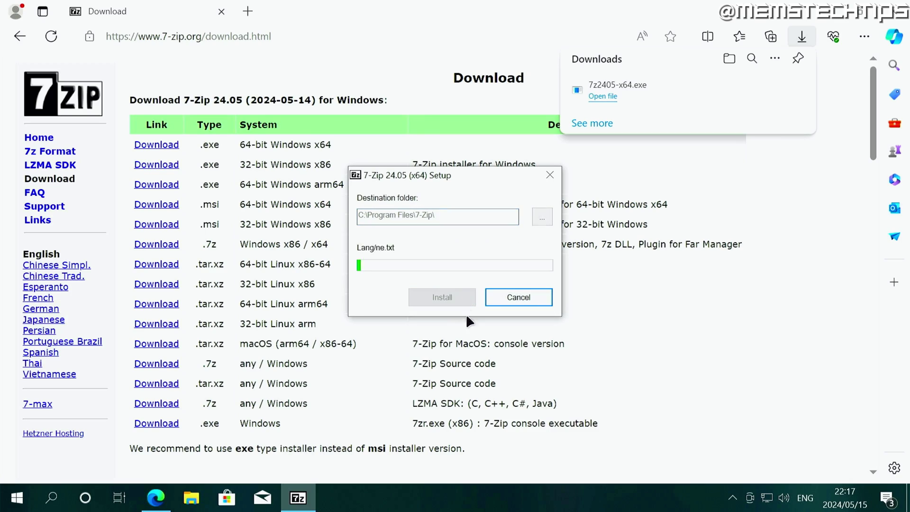
pyautogui.click(458, 296)
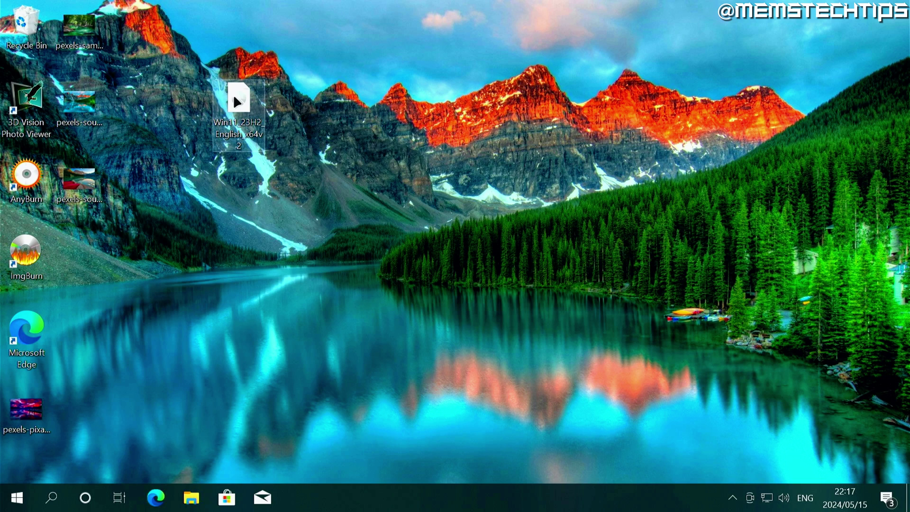
# - Use 7-Zip's Extract to "Win11_23H2_English_x64v2\" on the Windows 11 ISO
pyautogui.rightClick(234, 96)
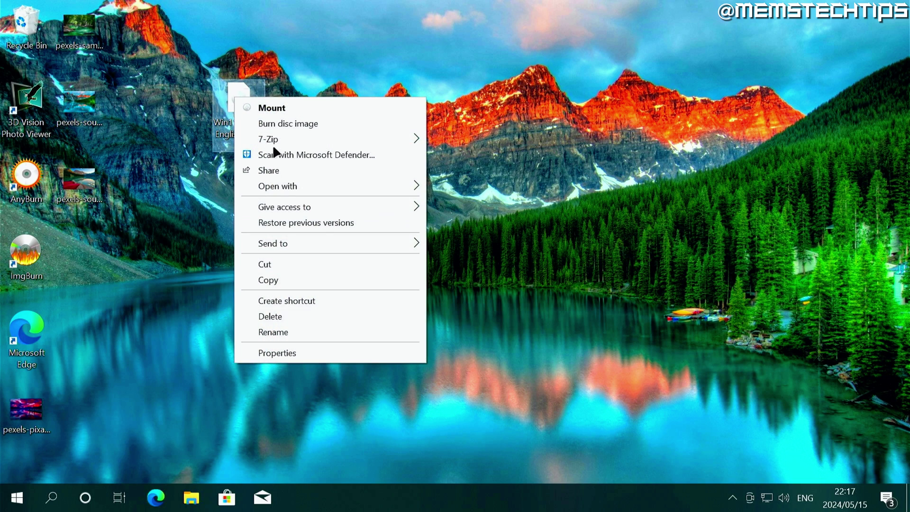
pyautogui.moveTo(278, 136)
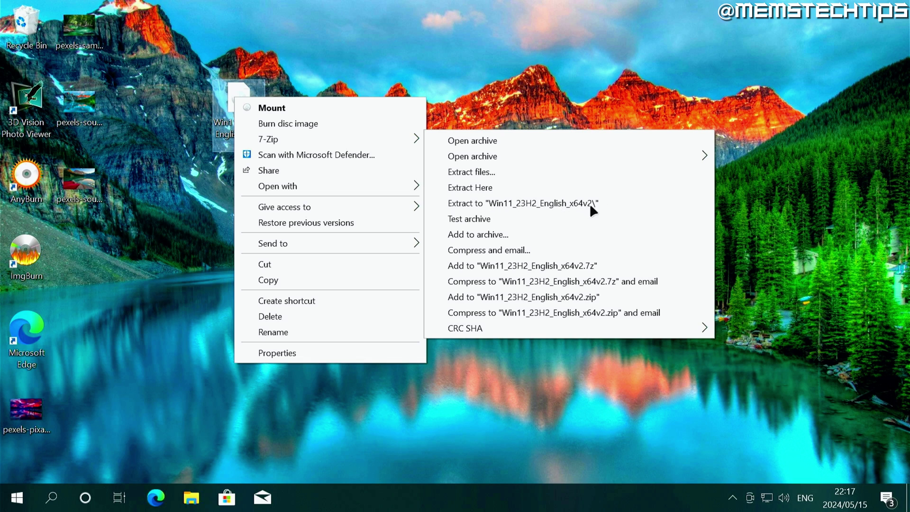
pyautogui.click(502, 202)
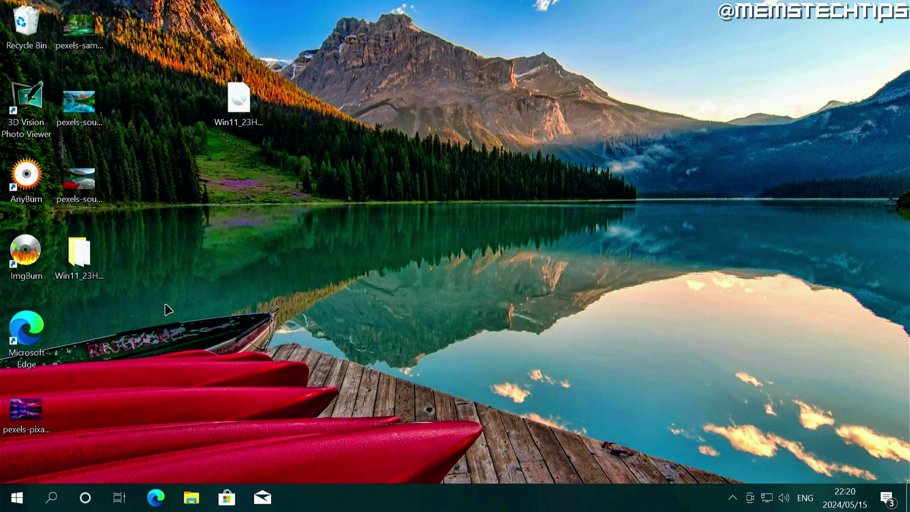
# - Move the Win11_23H2_English_x64v2 folder beside the ISO, then open it maximized
pyautogui.moveTo(126, 310); pyautogui.dragTo(347, 113)
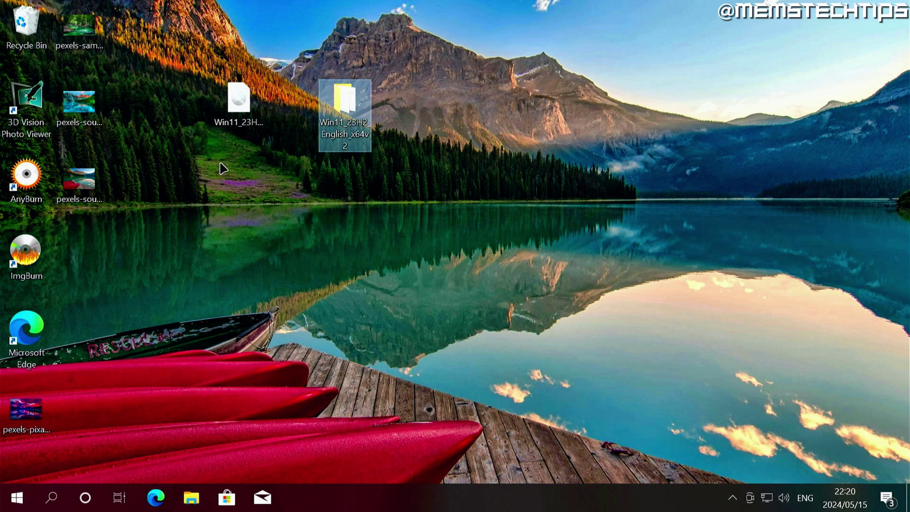
pyautogui.moveTo(181, 164); pyautogui.dragTo(265, 120)
pyautogui.click(348, 115)
pyautogui.doubleClick(345, 102)
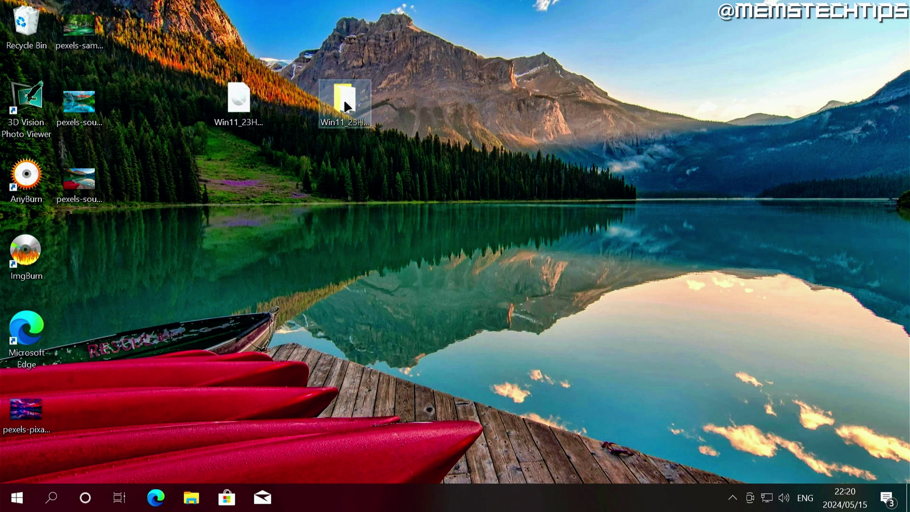
pyautogui.click(595, 86)
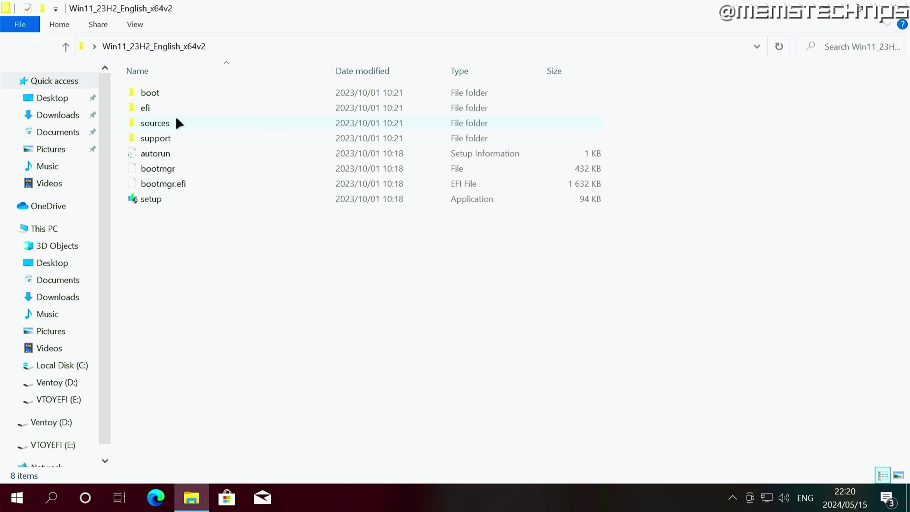
# - Open the sources folder and select the appraiserres DLL, not appraiser
pyautogui.doubleClick(172, 119)
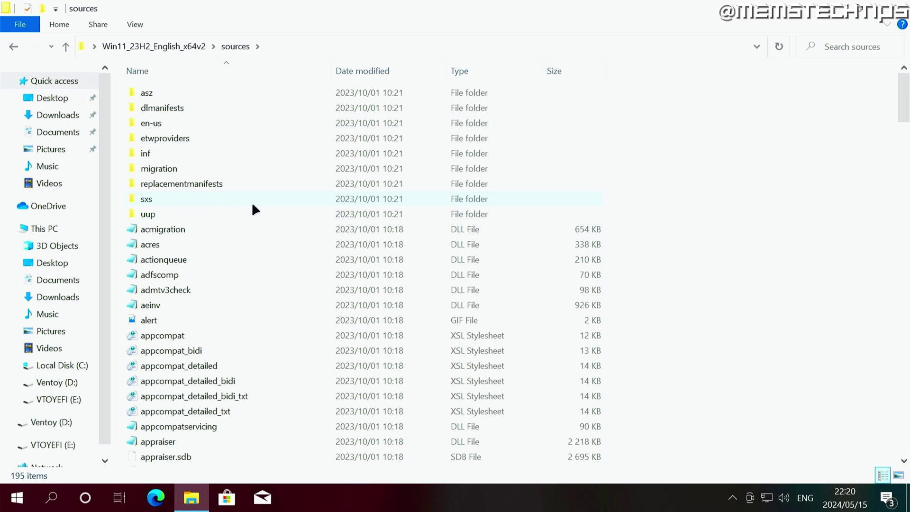
pyautogui.scroll(-4, 251, 202)
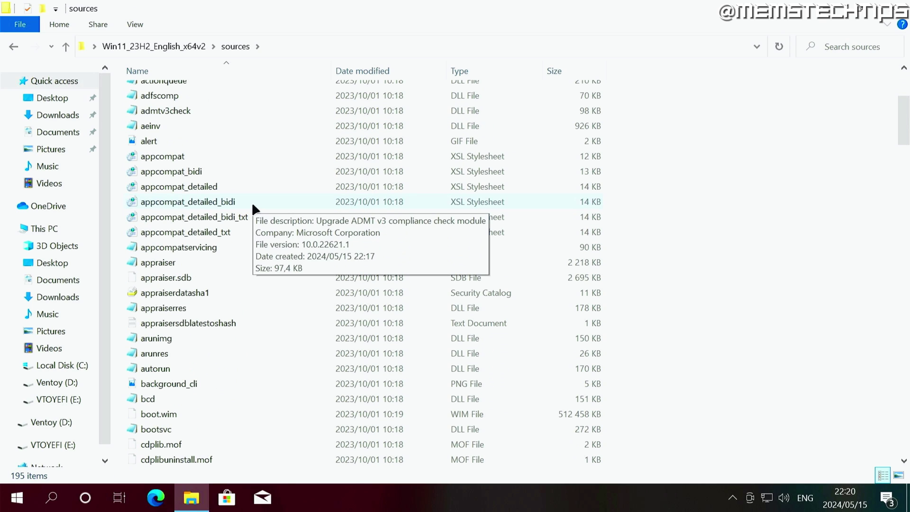
pyautogui.click(176, 308)
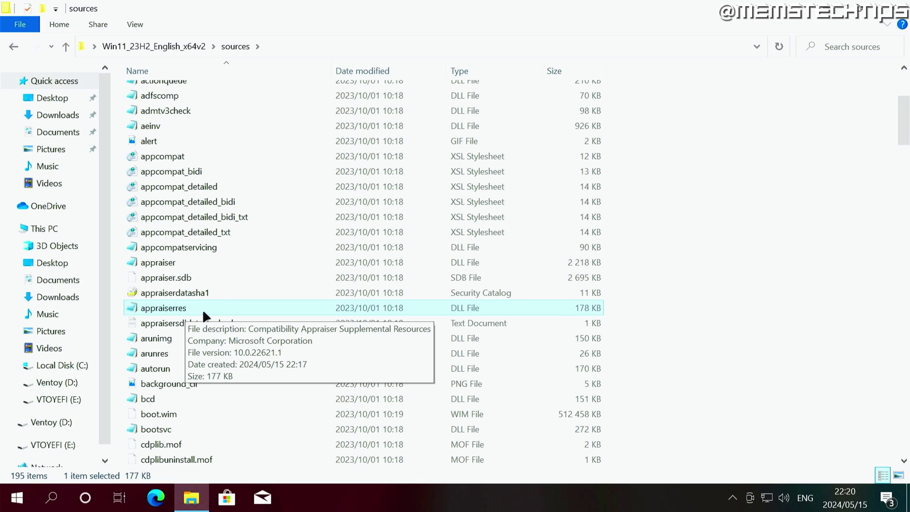
pyautogui.click(159, 265)
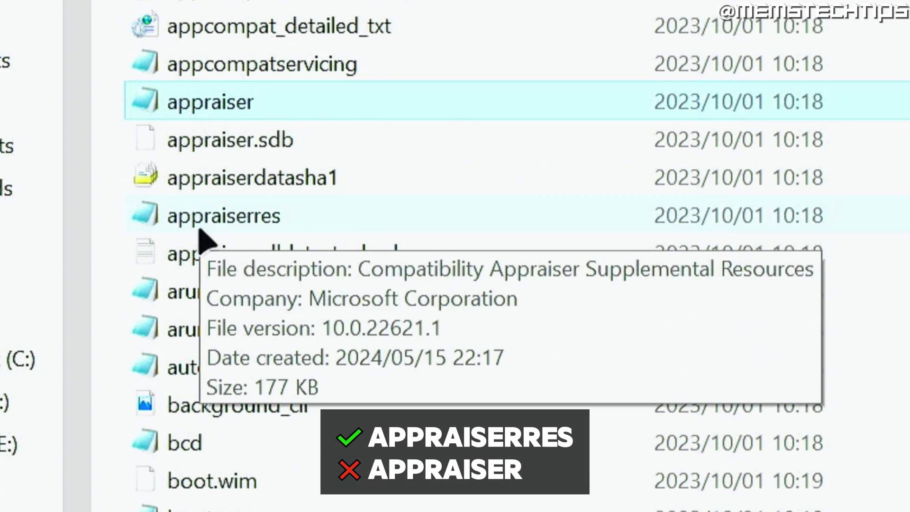
pyautogui.click(231, 227)
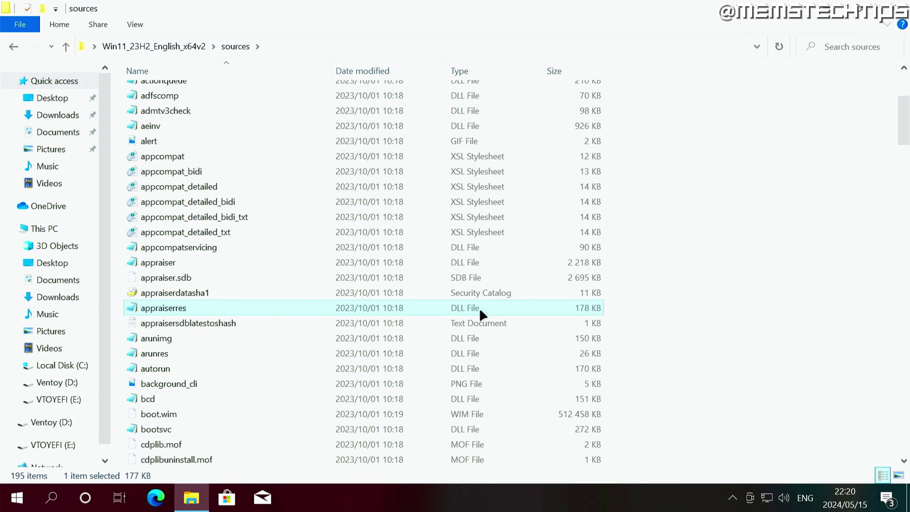
# - Open appraiserres in Notepad with 'Always use this app to open .dll files' unticked
pyautogui.rightClick(198, 306)
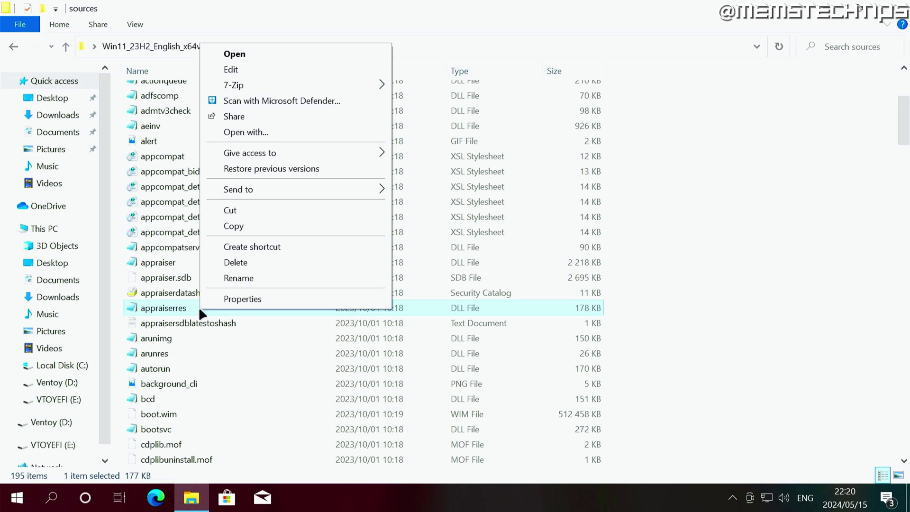
pyautogui.click(266, 134)
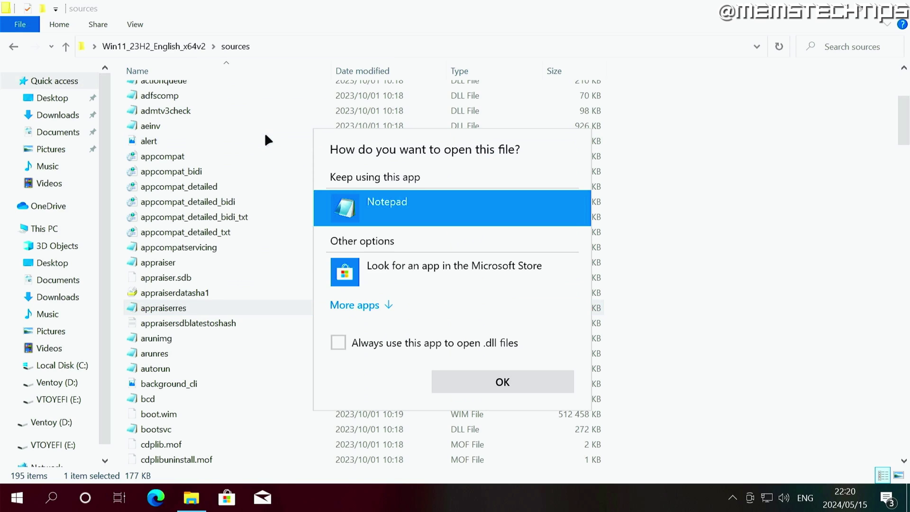
pyautogui.click(365, 306)
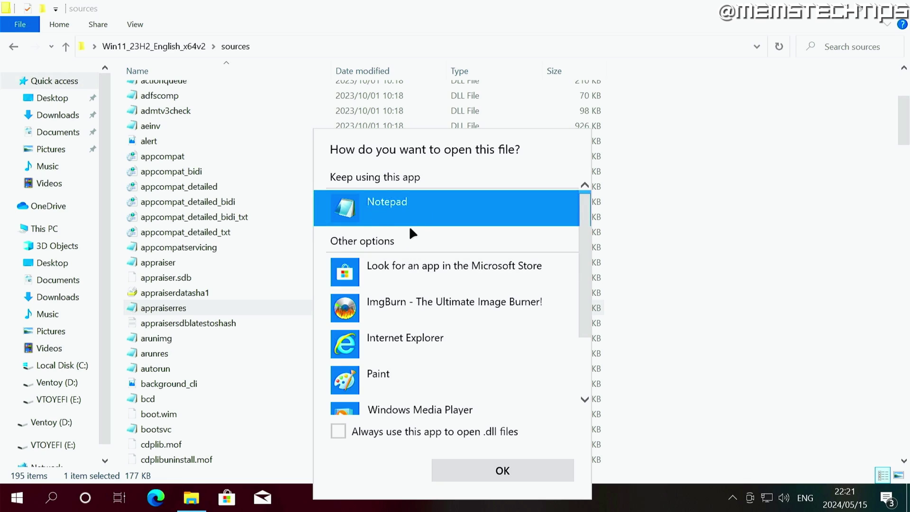
pyautogui.click(339, 430)
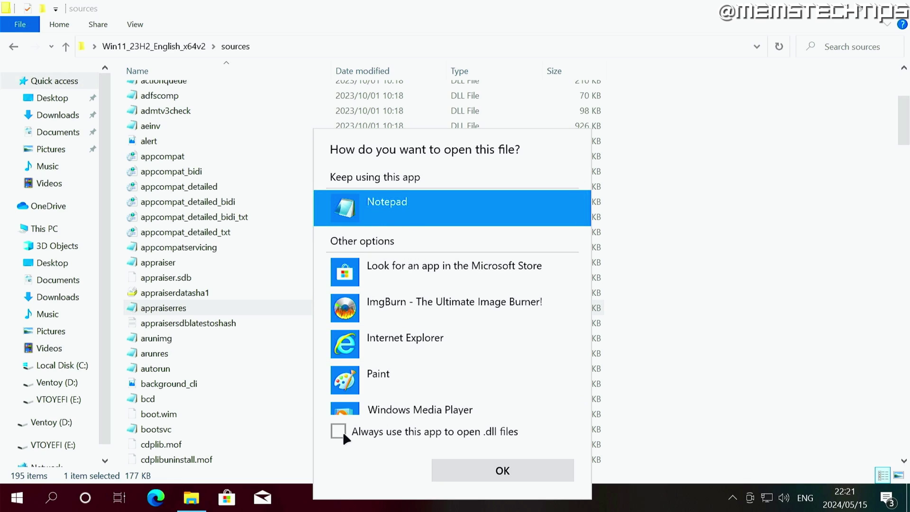
pyautogui.click(506, 466)
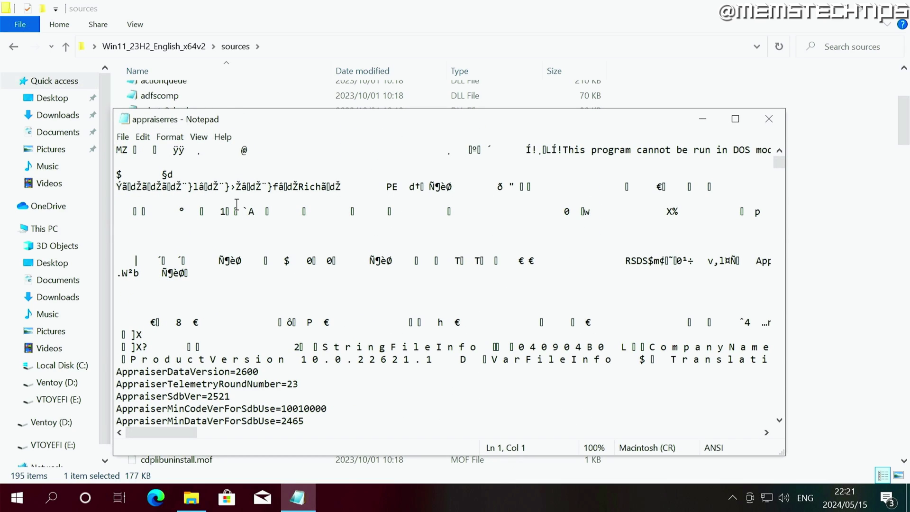
# - Delete everything in appraiserres and save it as an empty 0 KB file
pyautogui.hotkey('ctrl', 'a')
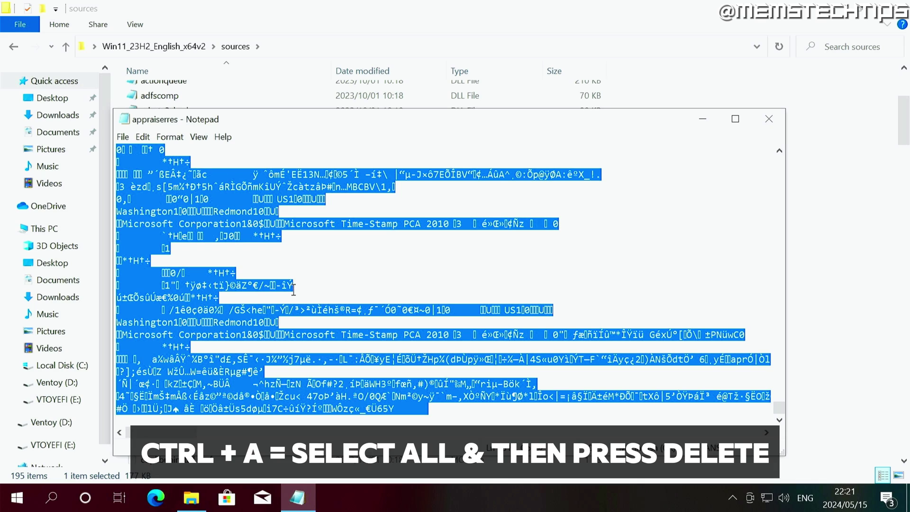
pyautogui.press('Delete')
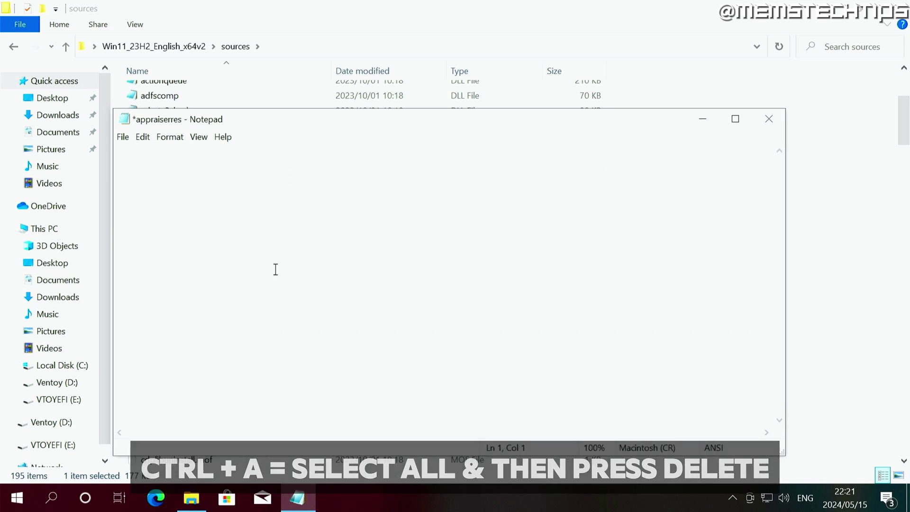
pyautogui.click(128, 137)
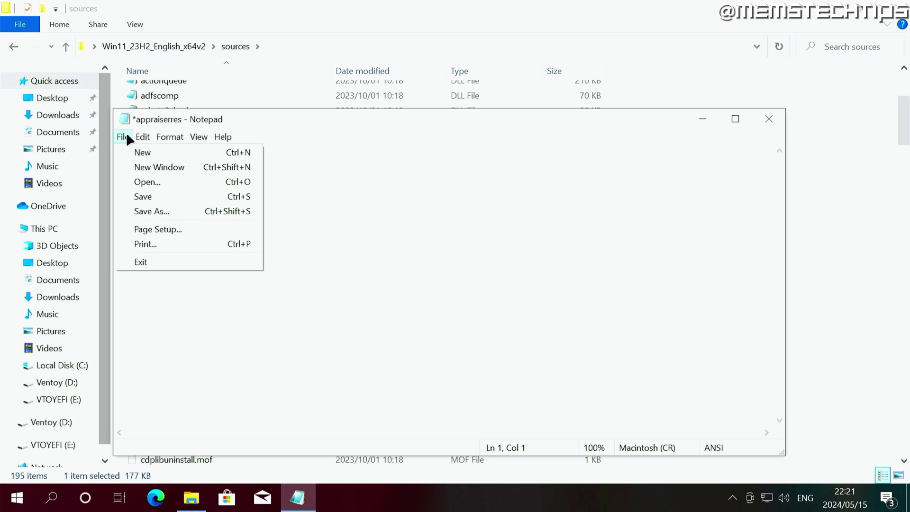
pyautogui.click(148, 195)
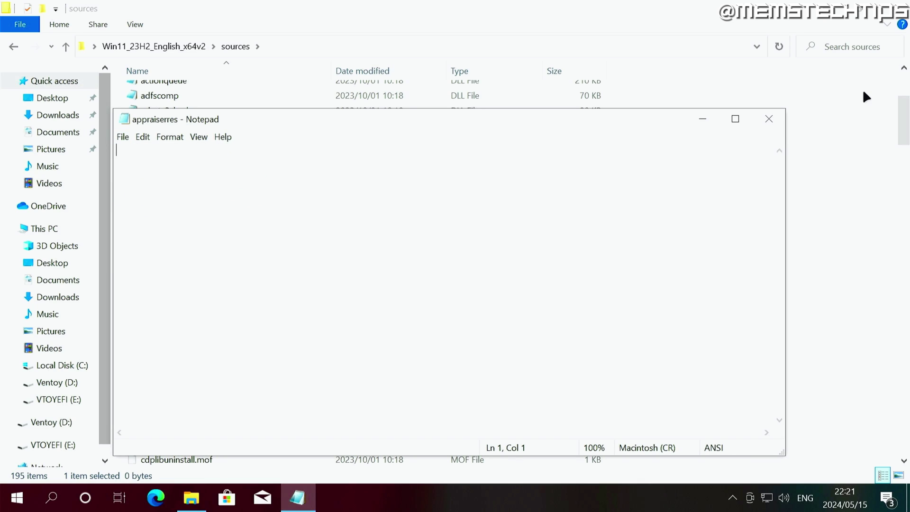
# - Close Notepad and the sources window, then launch setup from the Win11_23H2_English_x64v2 folder
pyautogui.click(775, 121)
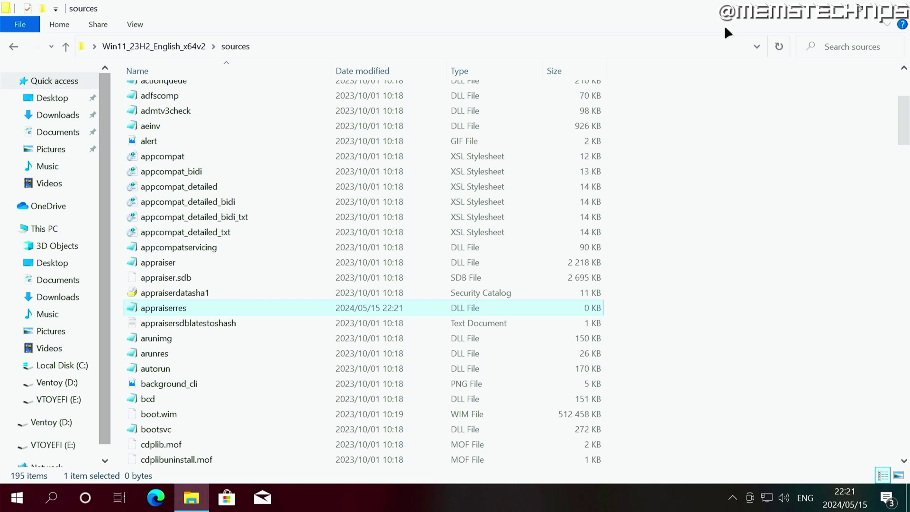
pyautogui.click(896, 7)
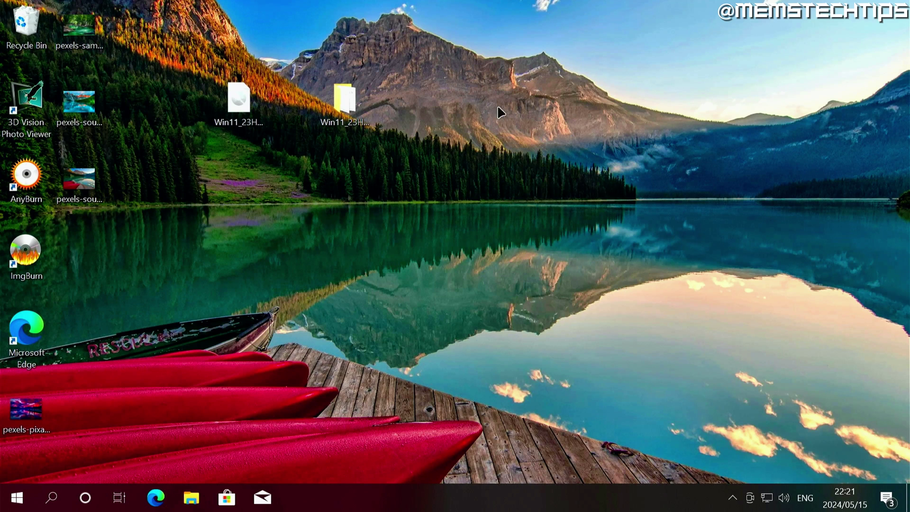
pyautogui.doubleClick(349, 99)
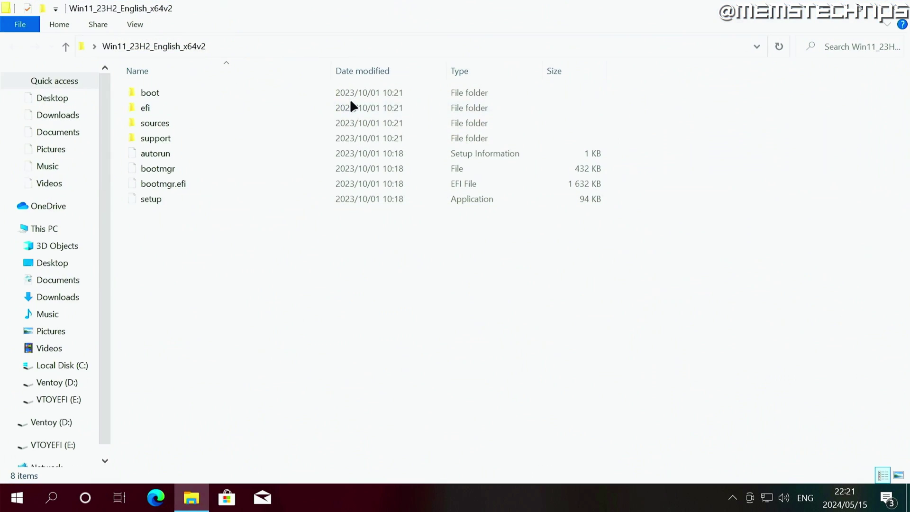
pyautogui.click(175, 198)
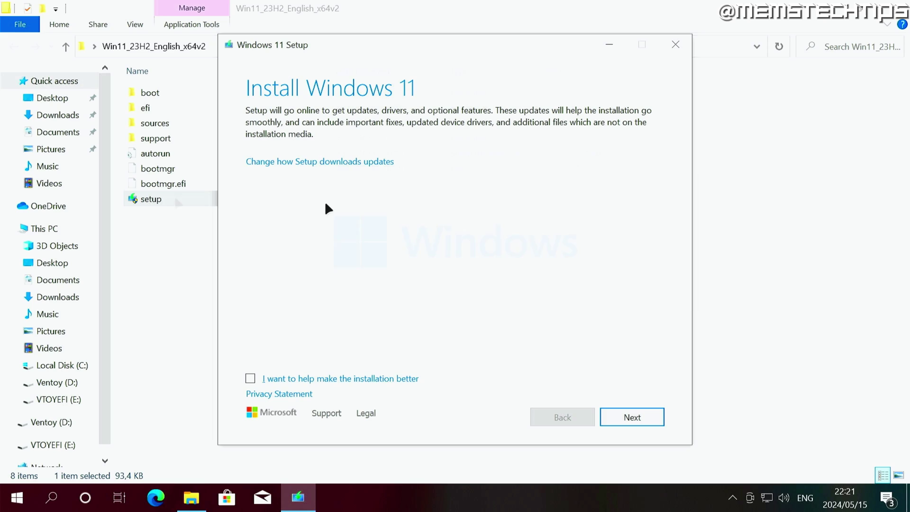
# - Set Setup to skip downloading updates ('Not right now') and accept the license terms
pyautogui.click(275, 161)
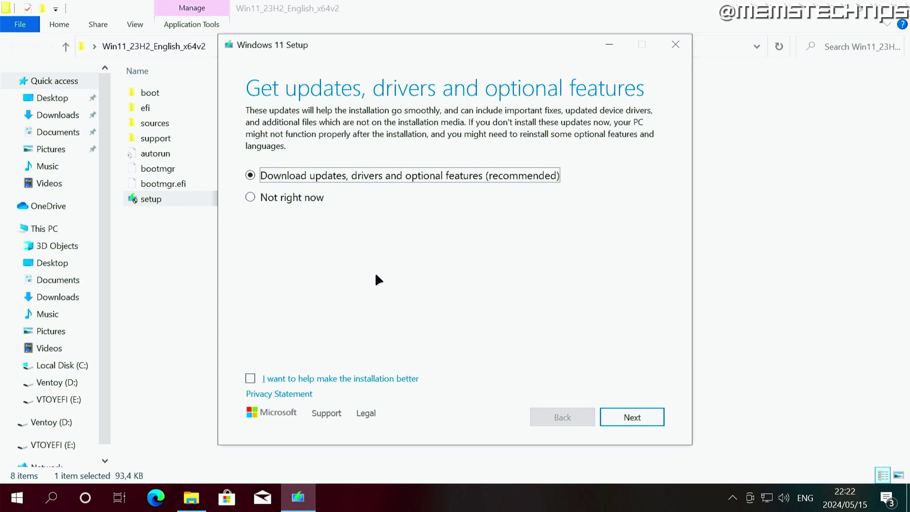
pyautogui.click(284, 196)
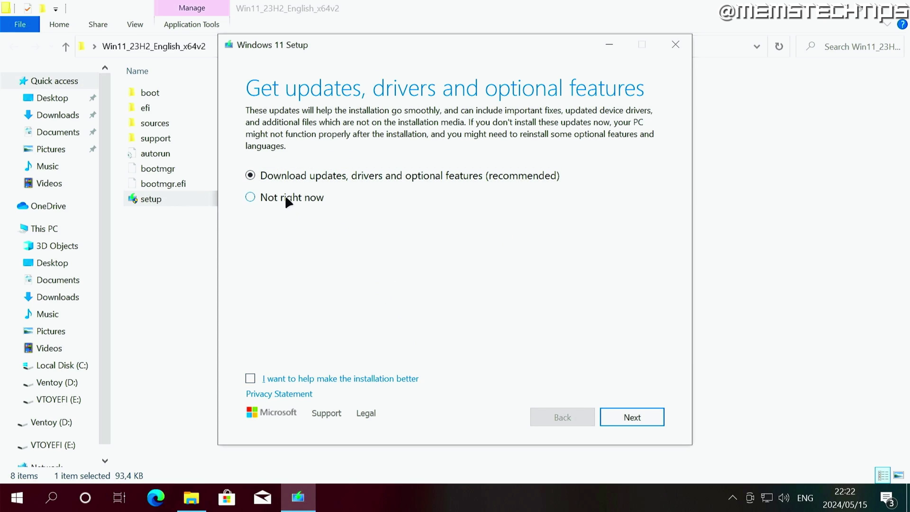
pyautogui.click(655, 414)
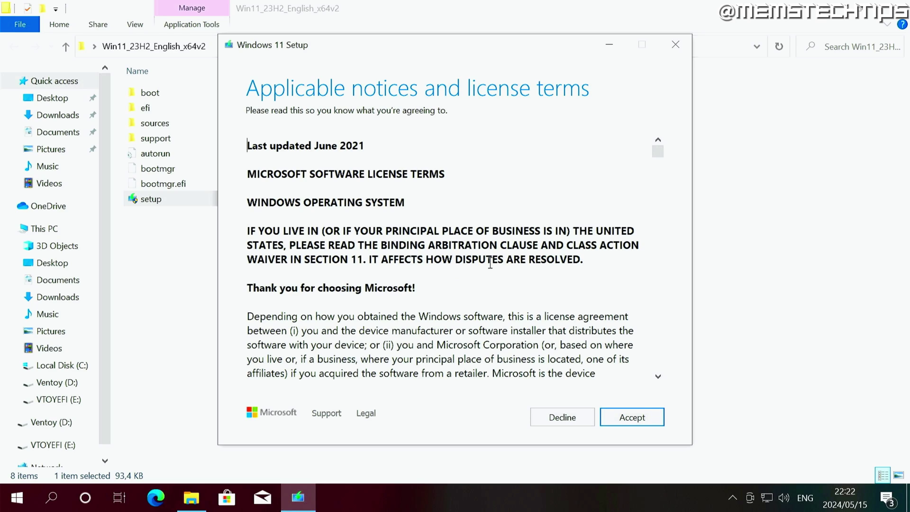
pyautogui.click(630, 419)
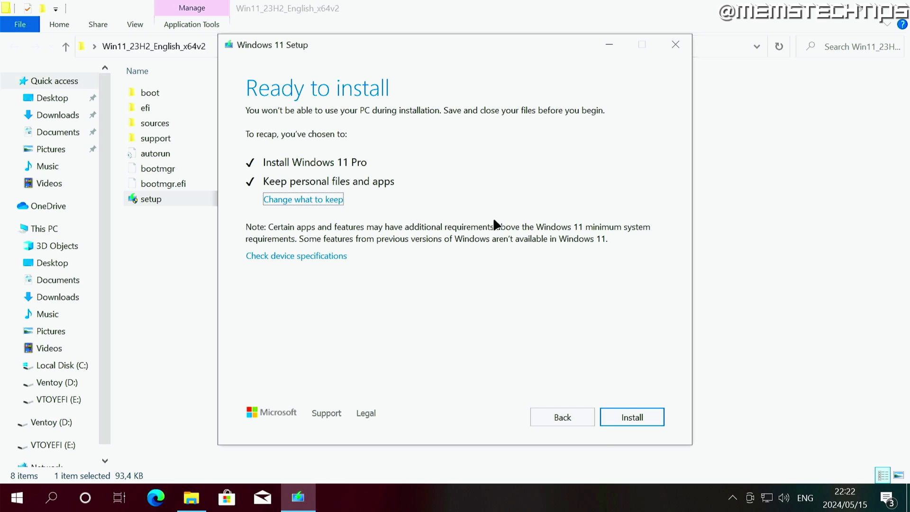
# - Start the Windows 11 Pro upgrade from the Ready to install screen
pyautogui.click(639, 415)
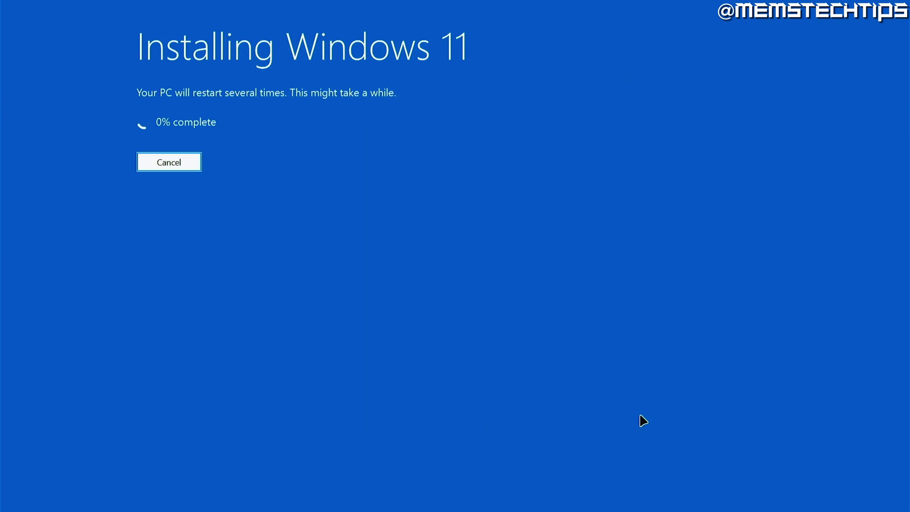